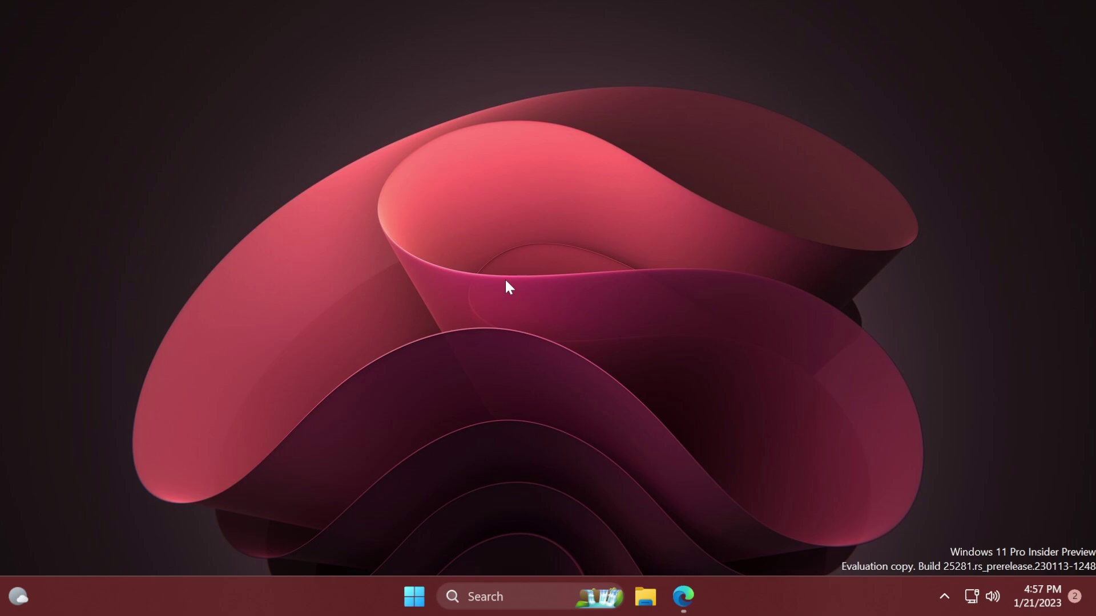
# - Check Quick Settings, then download ViVeTool-v0.3.2.zip from the ViVe GitHub releases page
pyautogui.click(989, 597)
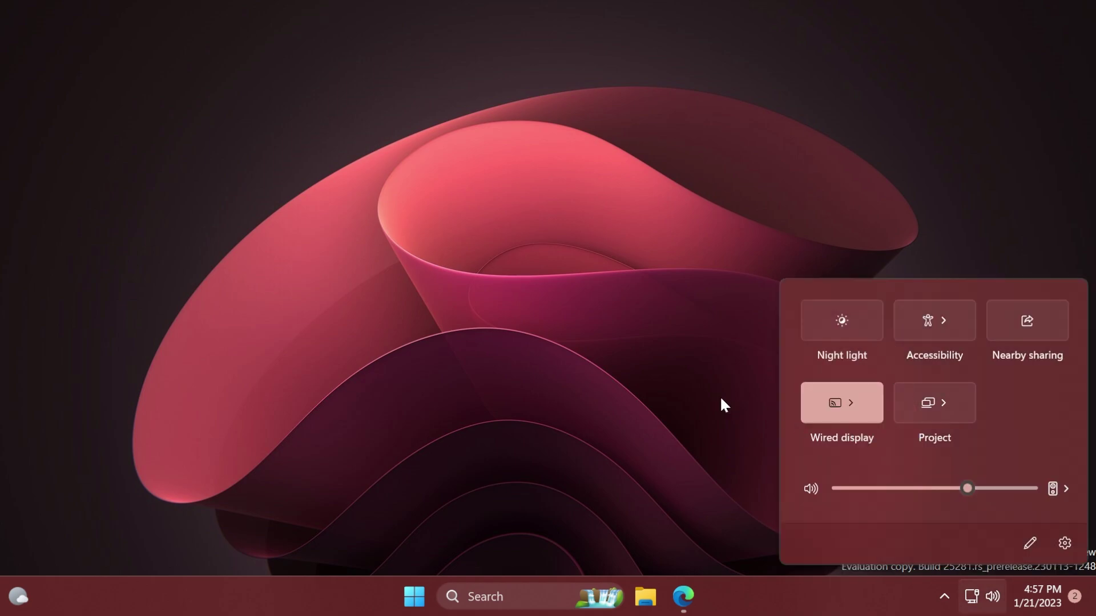
pyautogui.click(552, 350)
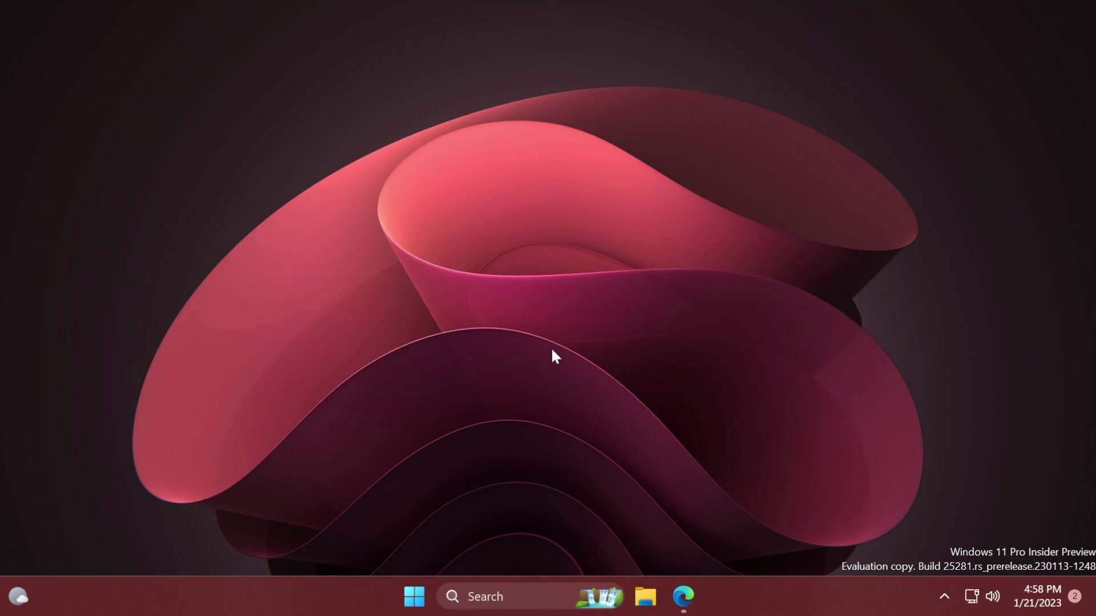
pyautogui.click(683, 597)
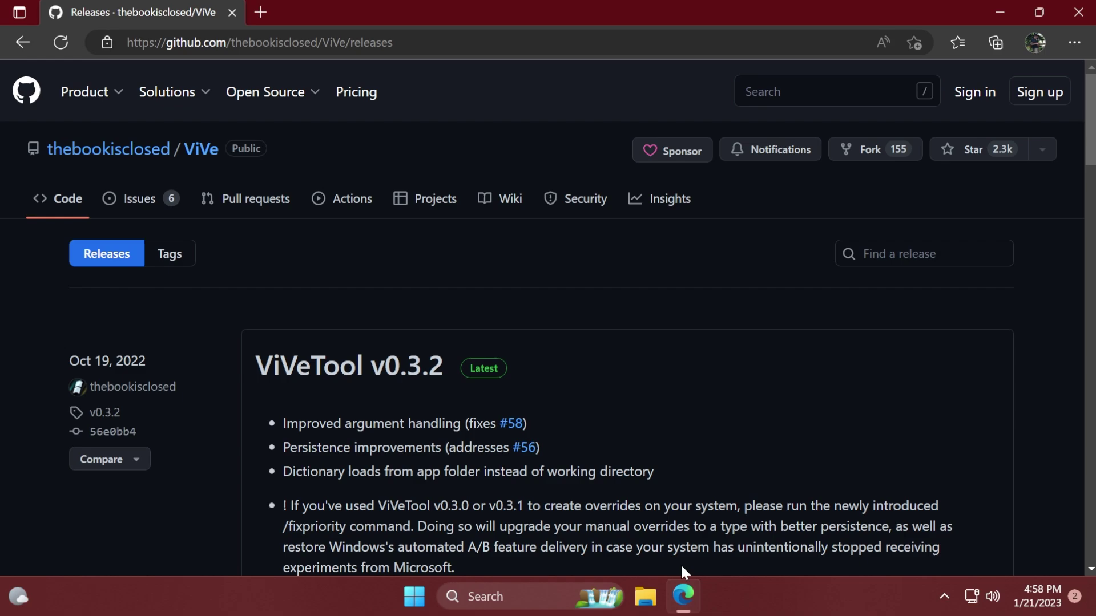
pyautogui.scroll(-2, 575, 350)
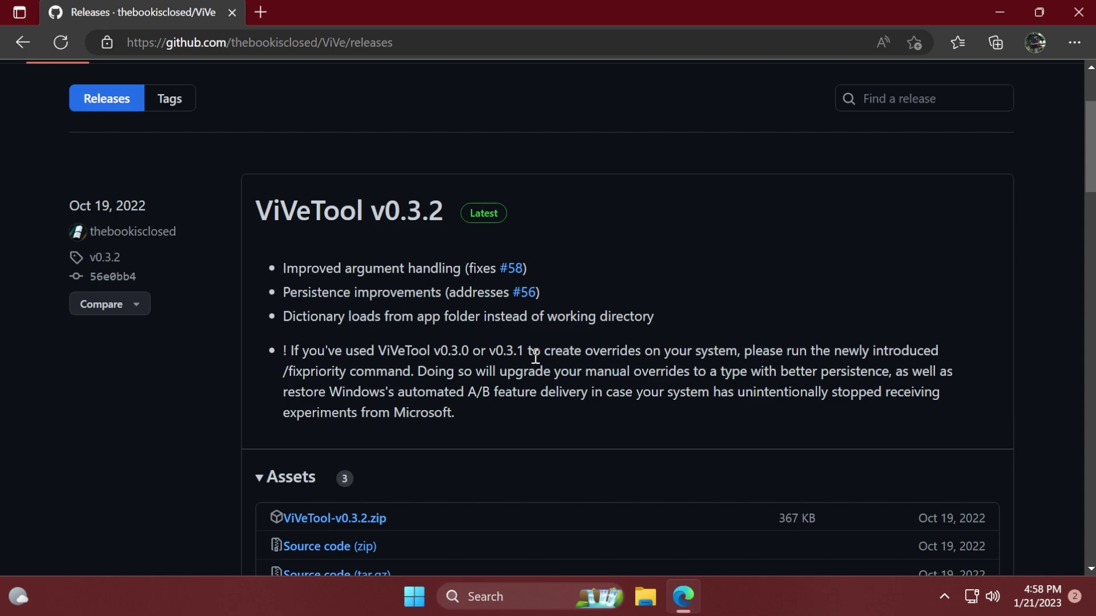
pyautogui.click(344, 523)
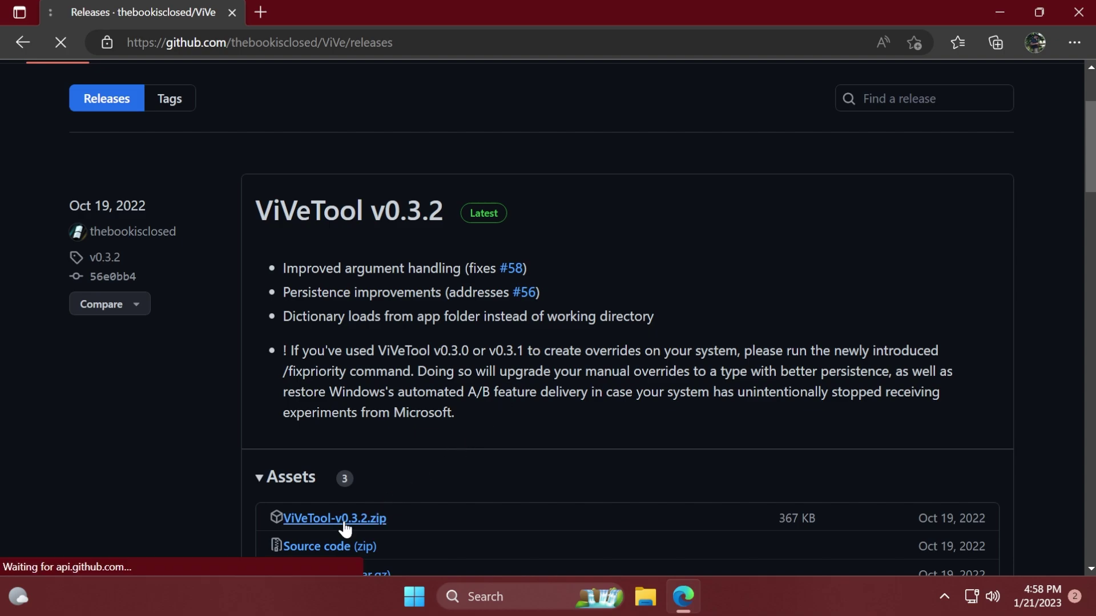
# - Extract the ViVeTool-v0.3.2 zip with C:\Windows\System32 as the destination
pyautogui.click(815, 127)
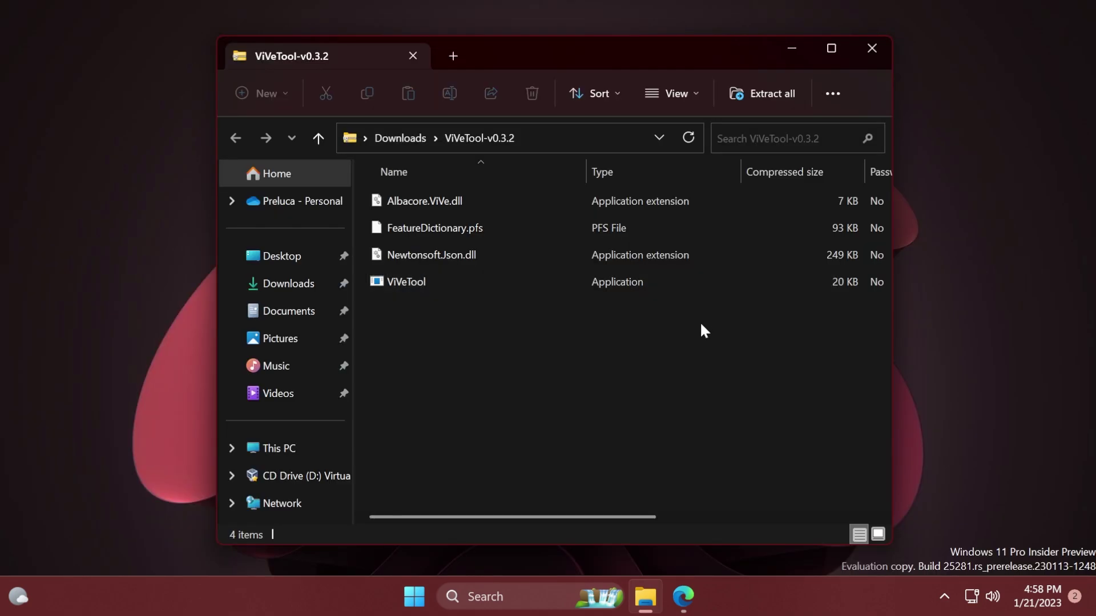
pyautogui.click(760, 92)
pyautogui.click(737, 217)
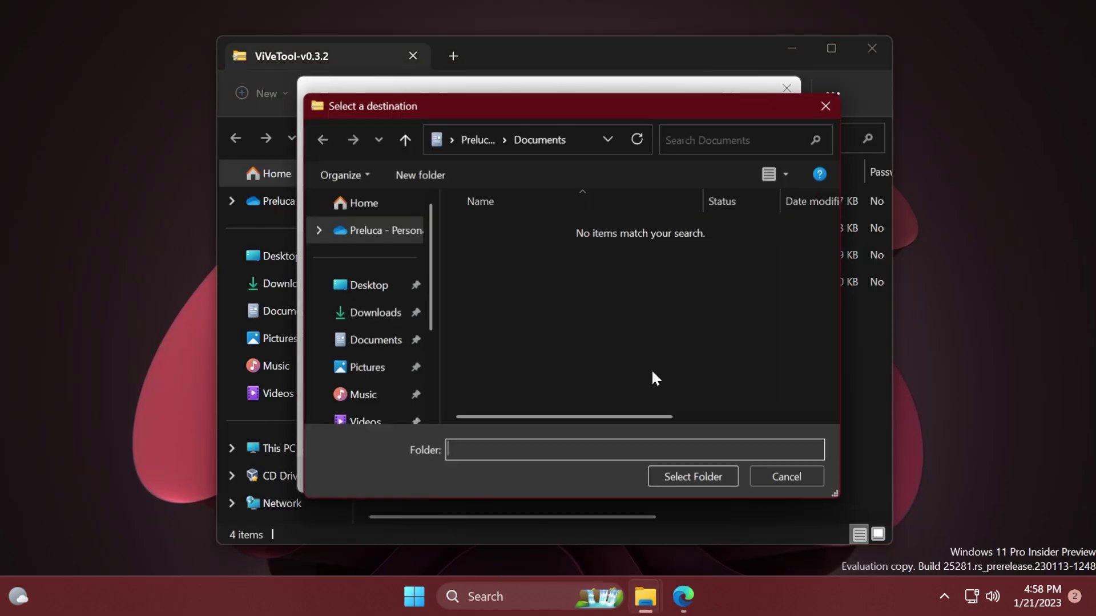
pyautogui.scroll(-2, 355, 359)
pyautogui.click(362, 340)
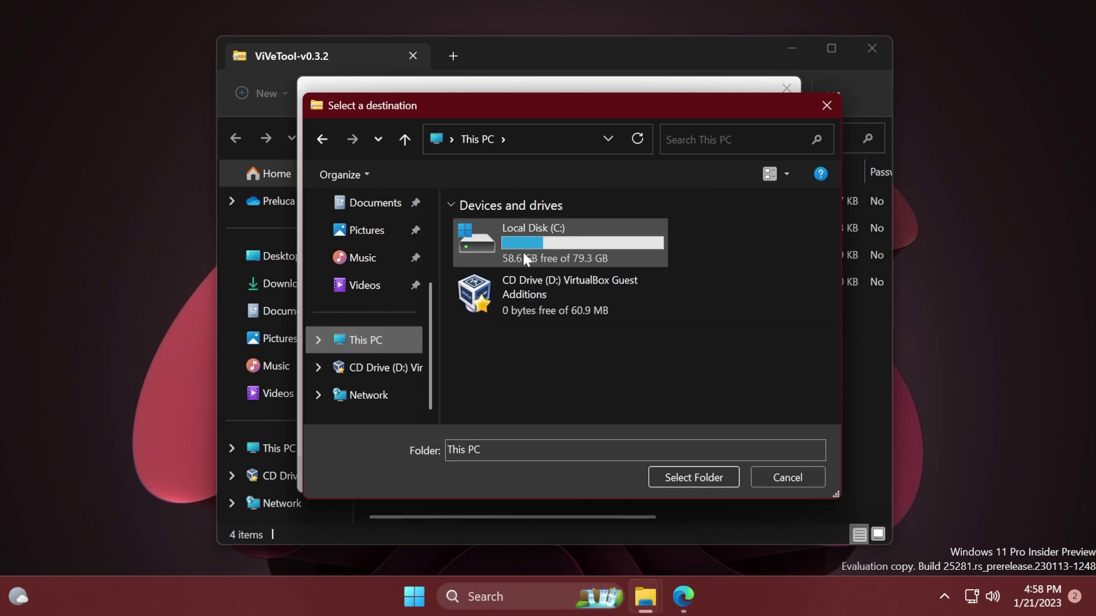
pyautogui.doubleClick(524, 258)
pyautogui.doubleClick(523, 337)
pyautogui.scroll(-8, 563, 265)
pyautogui.scroll(-8, 564, 266)
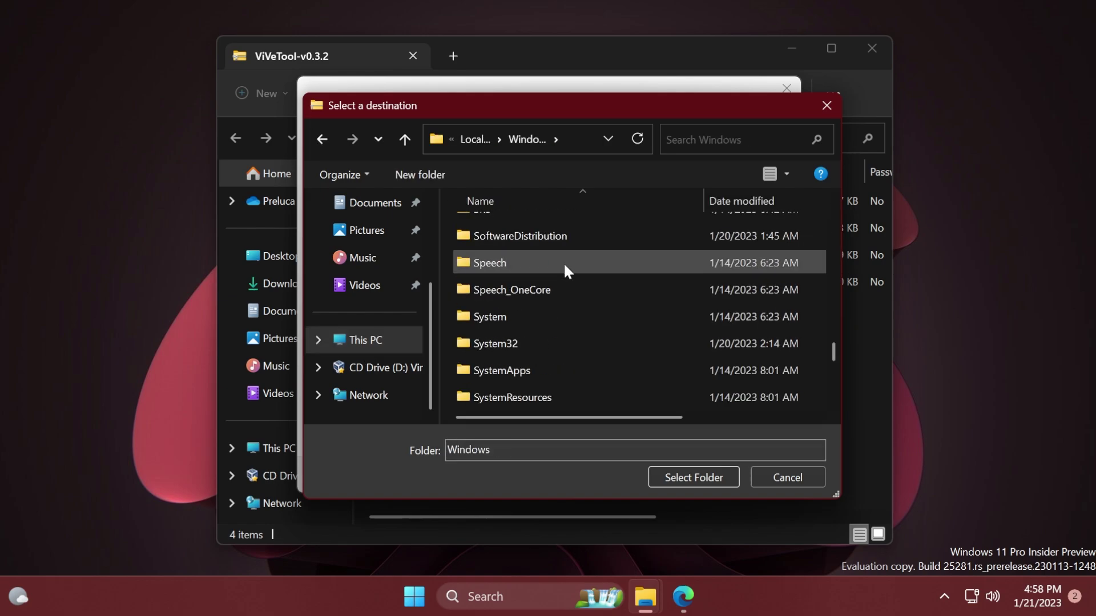
pyautogui.scroll(-3, 563, 262)
pyautogui.scroll(3, 563, 262)
pyautogui.click(536, 334)
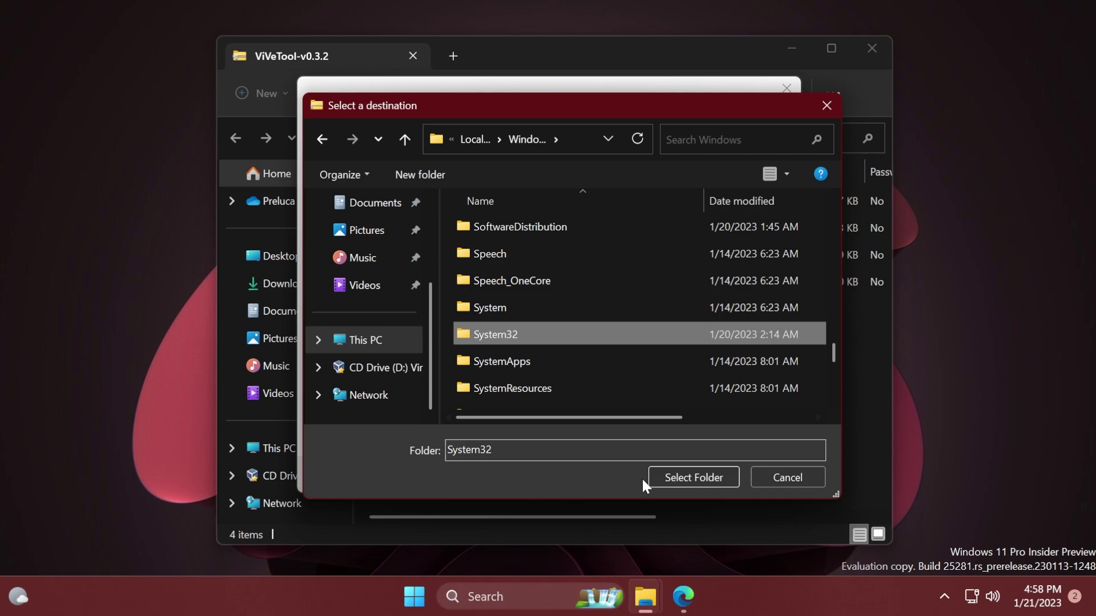
pyautogui.click(688, 481)
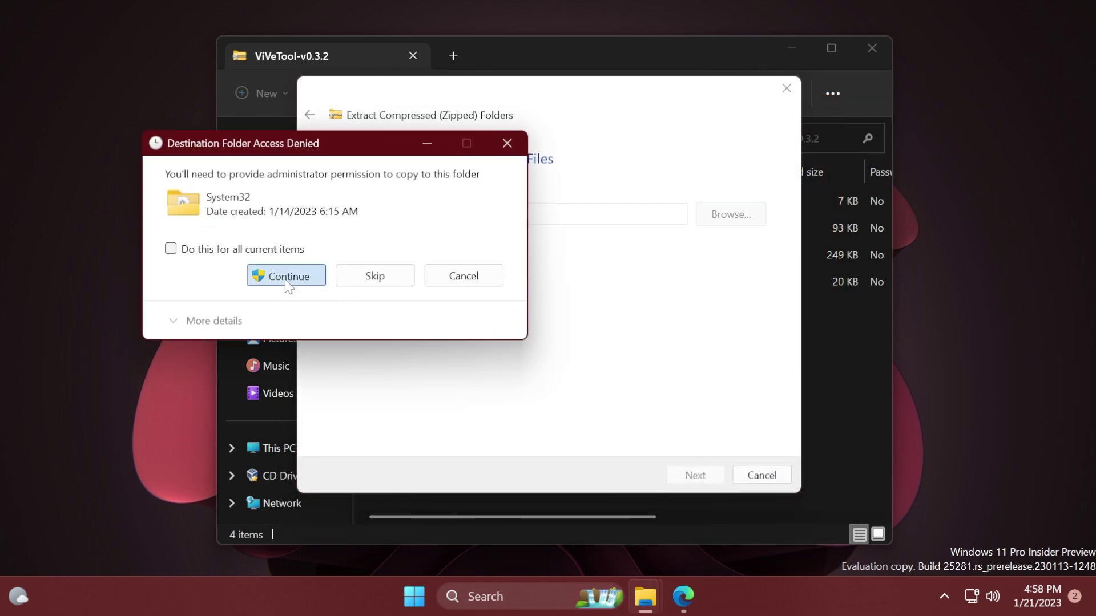
# - Grant administrator permission for all four files, then close both folder windows
pyautogui.click(286, 276)
pyautogui.click(297, 284)
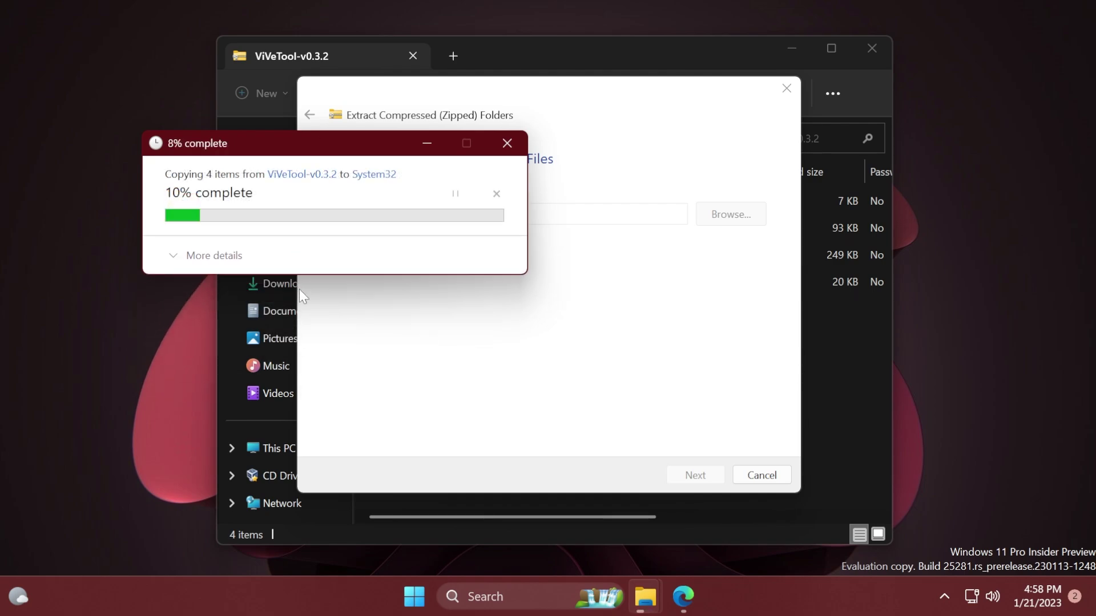
pyautogui.click(296, 283)
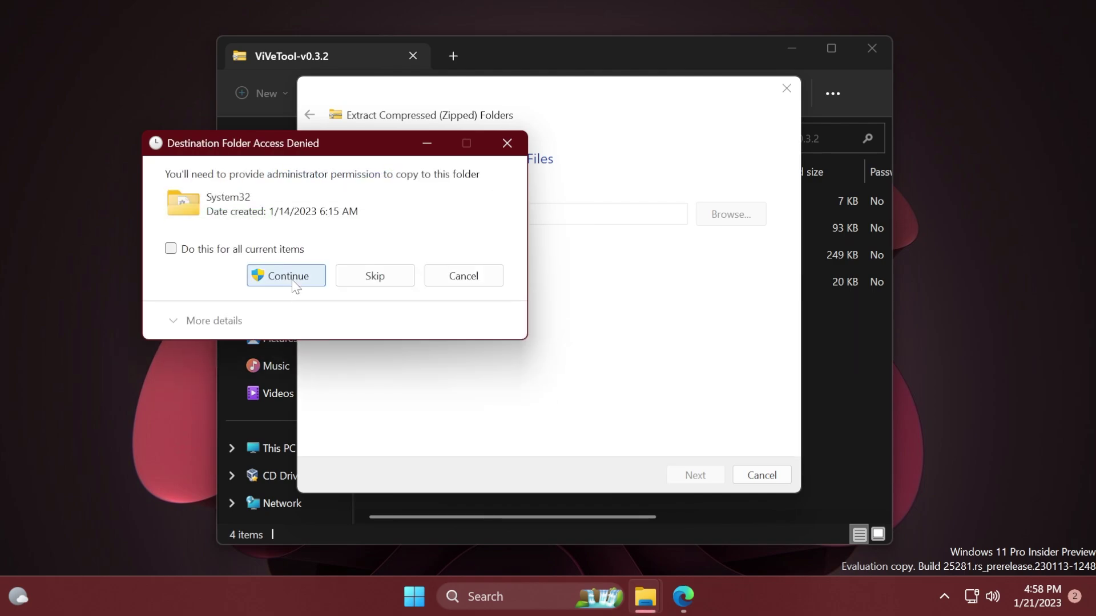
pyautogui.click(294, 282)
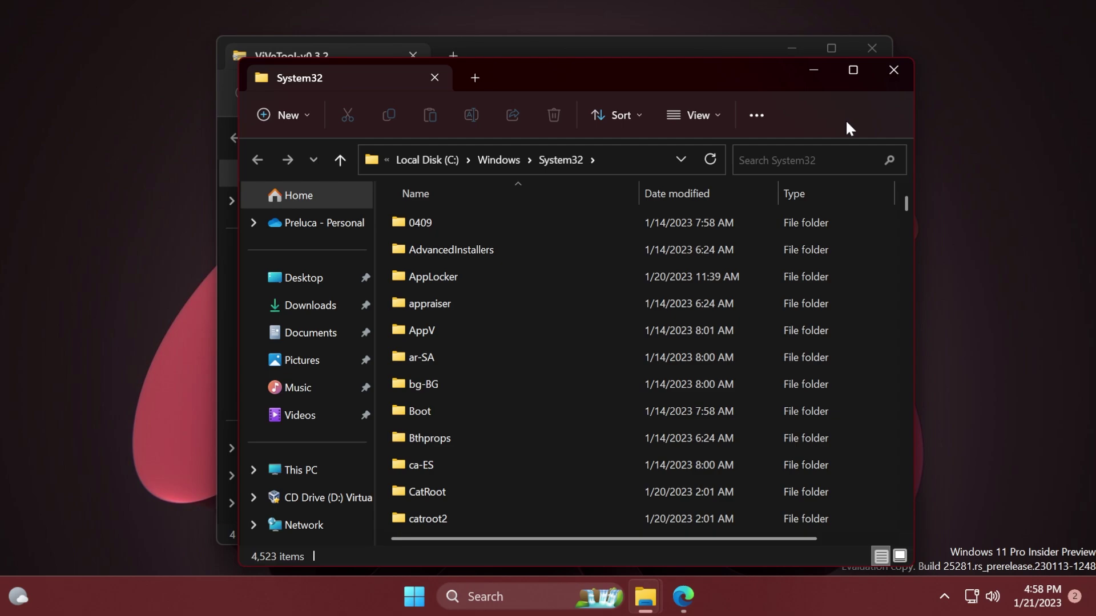
pyautogui.click(886, 71)
pyautogui.click(875, 51)
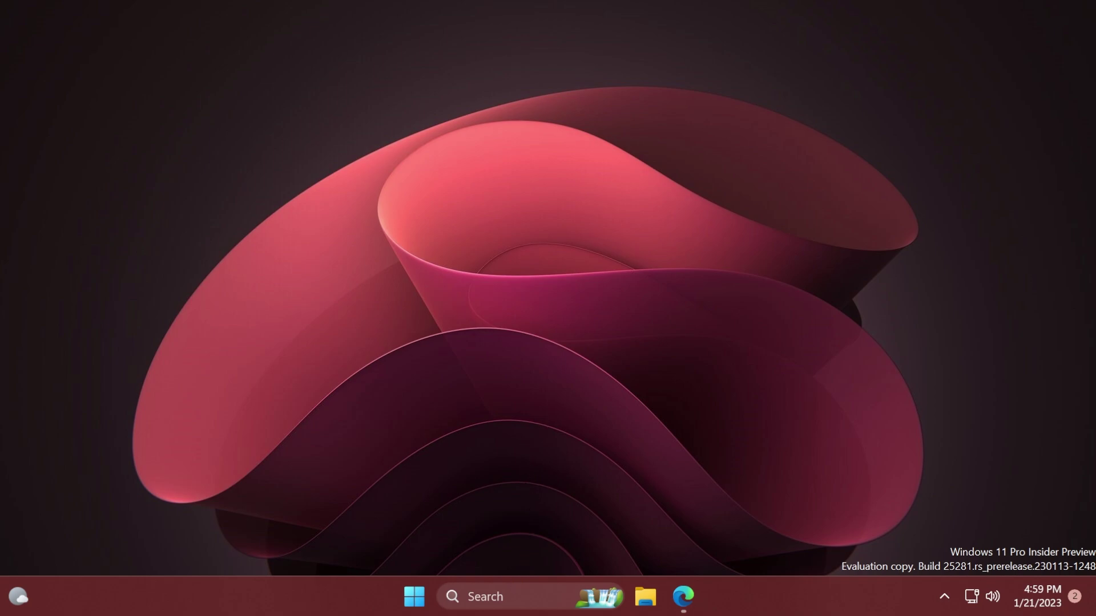
# - Run vivetool /enable /id:42106010 in an administrator Command Prompt
pyautogui.click(507, 597)
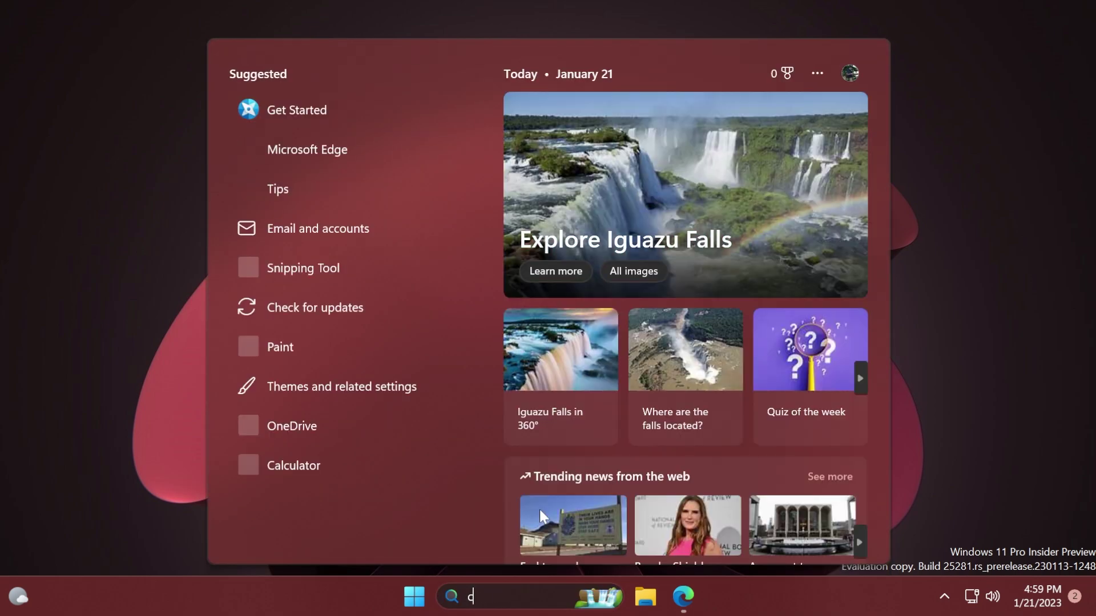
pyautogui.write('cmd')
pyautogui.click(613, 314)
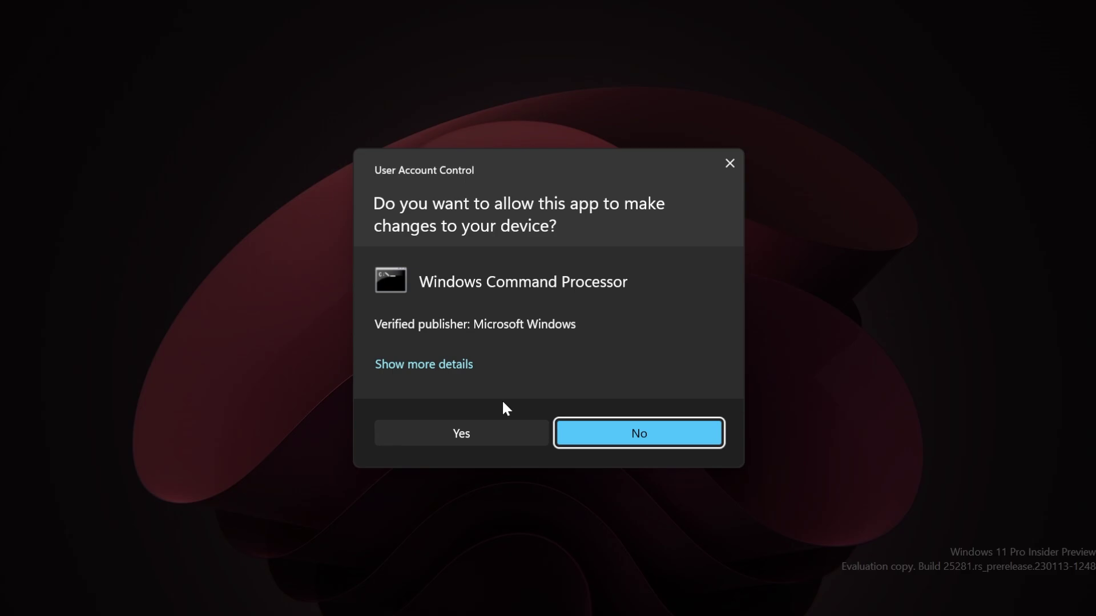
pyautogui.click(481, 434)
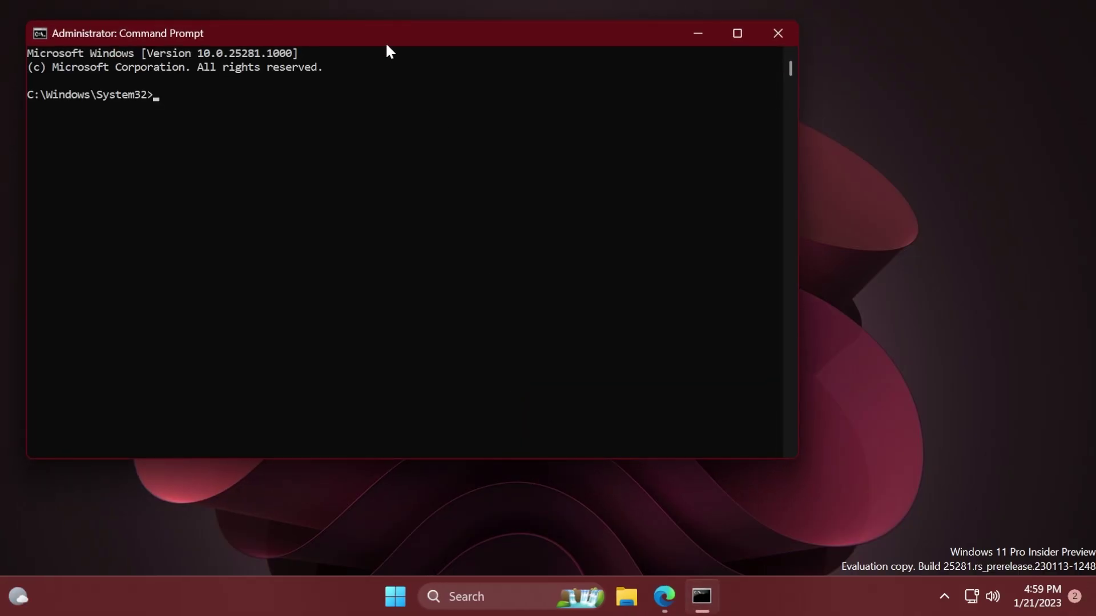
pyautogui.moveTo(386, 43); pyautogui.dragTo(455, 93)
pyautogui.rightClick(427, 265)
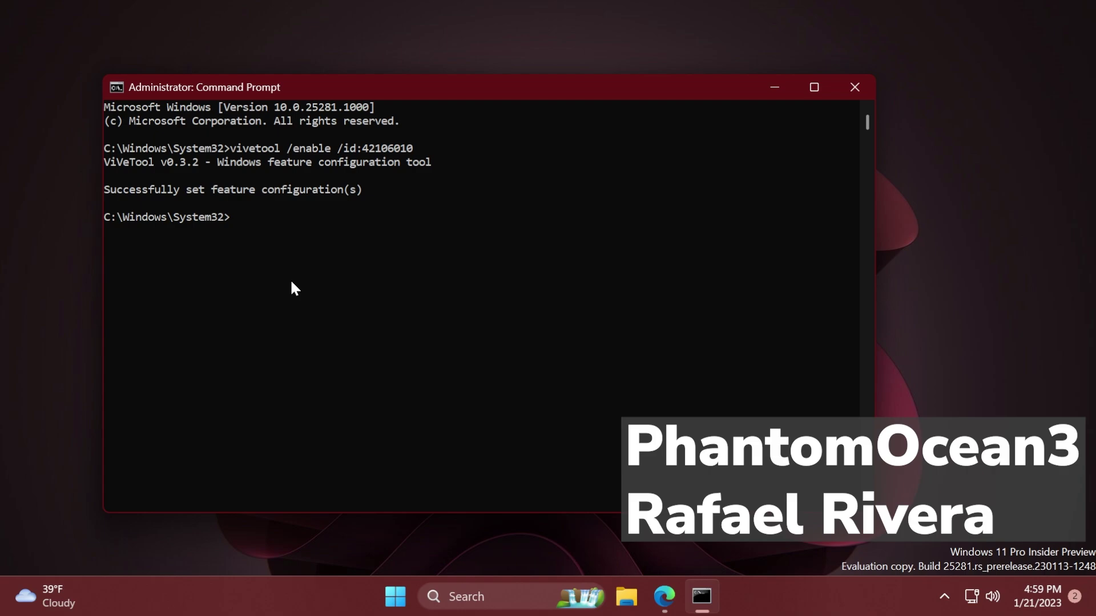
# - Close Command Prompt, restart the PC, and reopen Quick Settings after the reboot
pyautogui.click(855, 87)
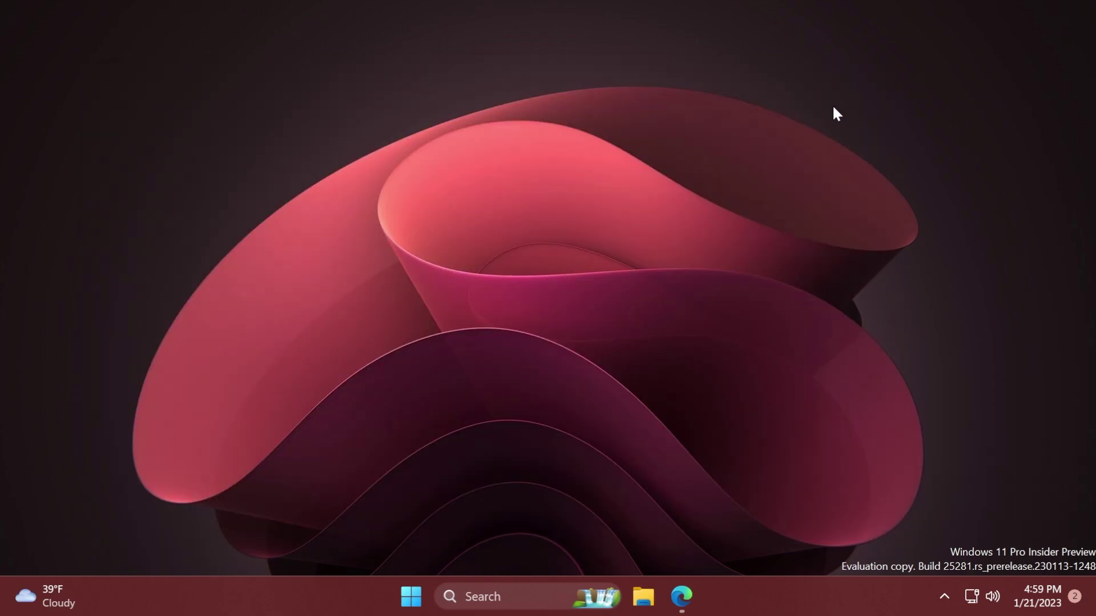
pyautogui.rightClick(410, 600)
pyautogui.click(526, 515)
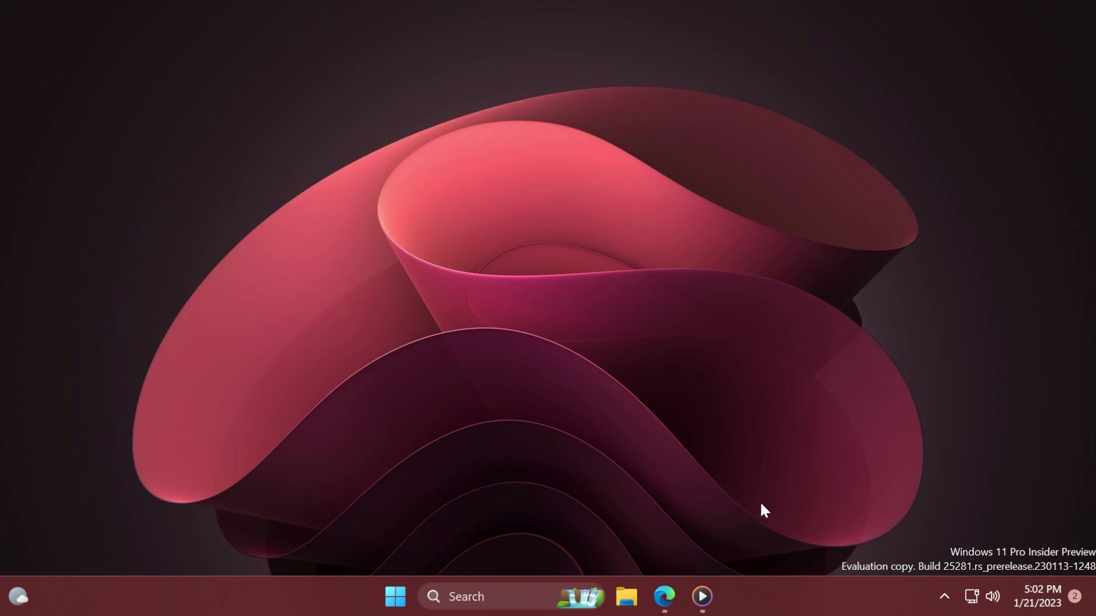
pyautogui.click(981, 596)
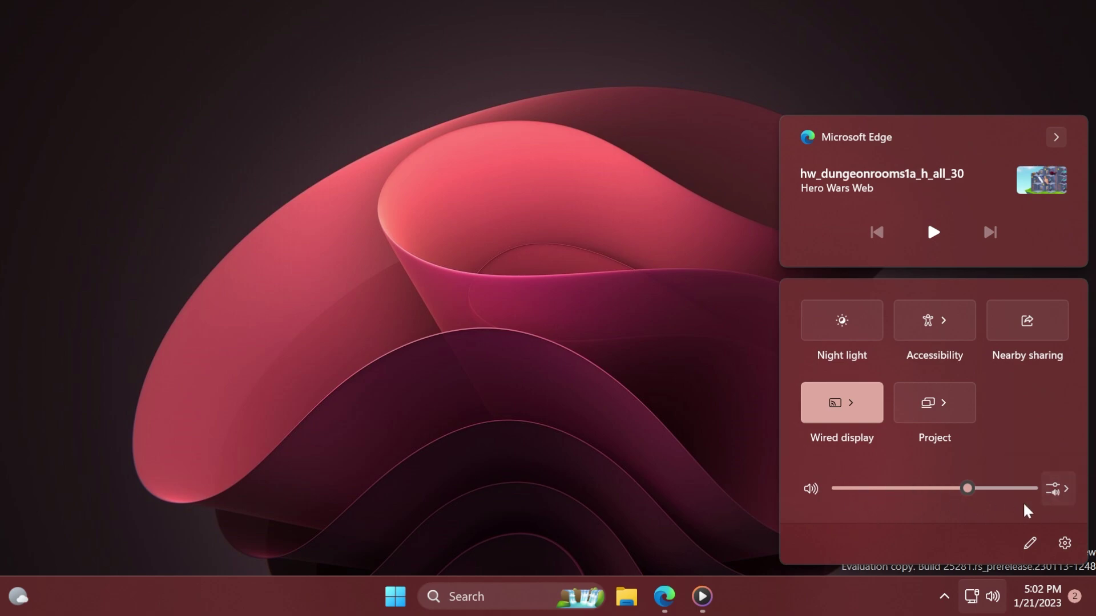
# - Lower Edge and media player to about half in the volume mixer, then open Sound settings
pyautogui.click(1053, 489)
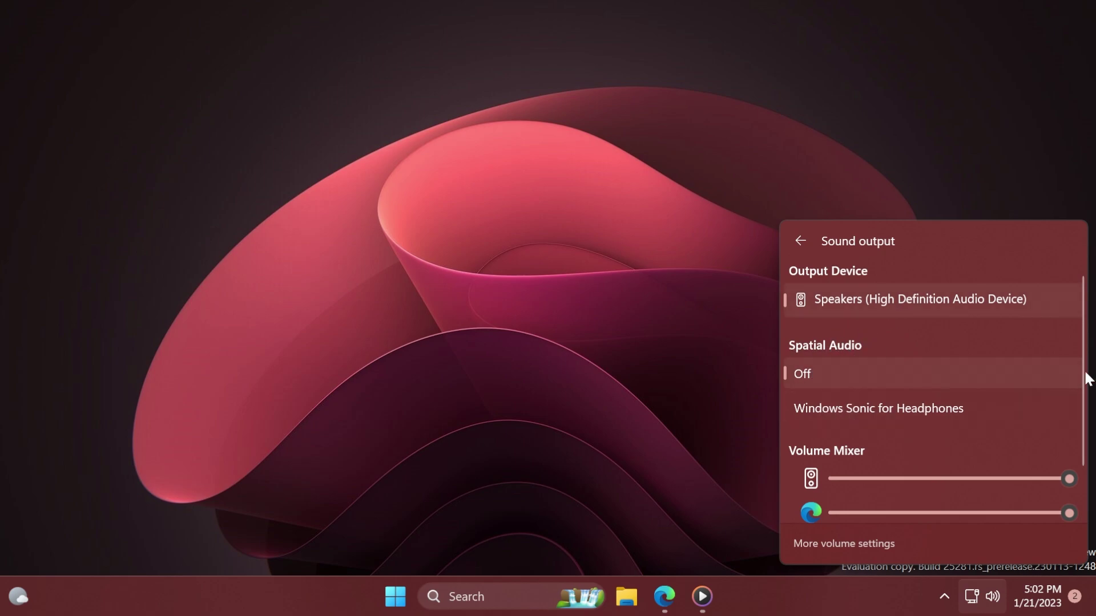
pyautogui.scroll(-2, 1086, 379)
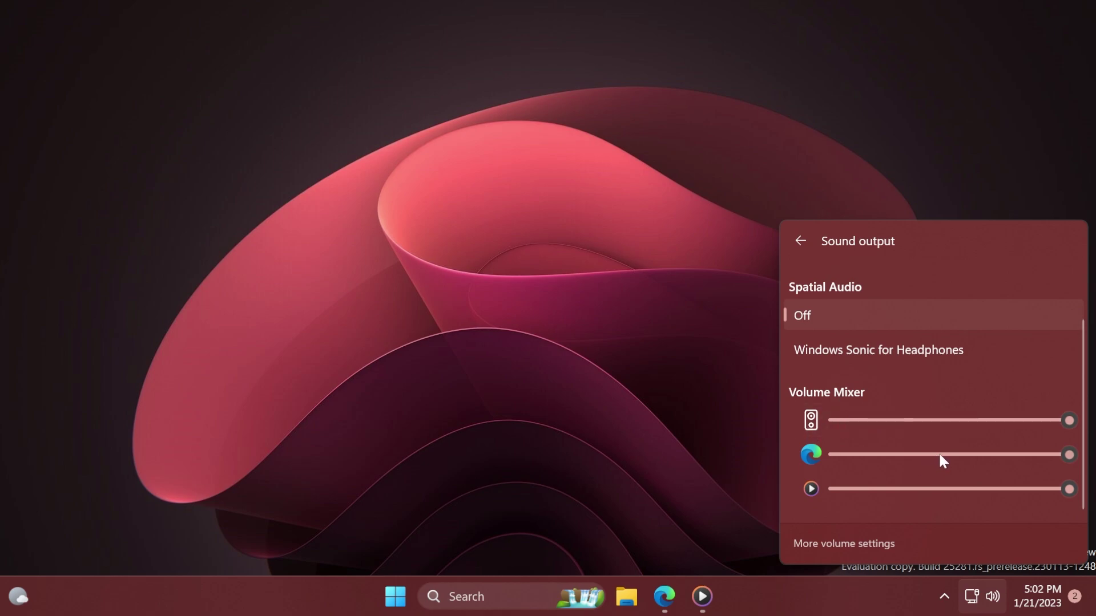
pyautogui.moveTo(938, 455); pyautogui.dragTo(984, 455)
pyautogui.click(957, 489)
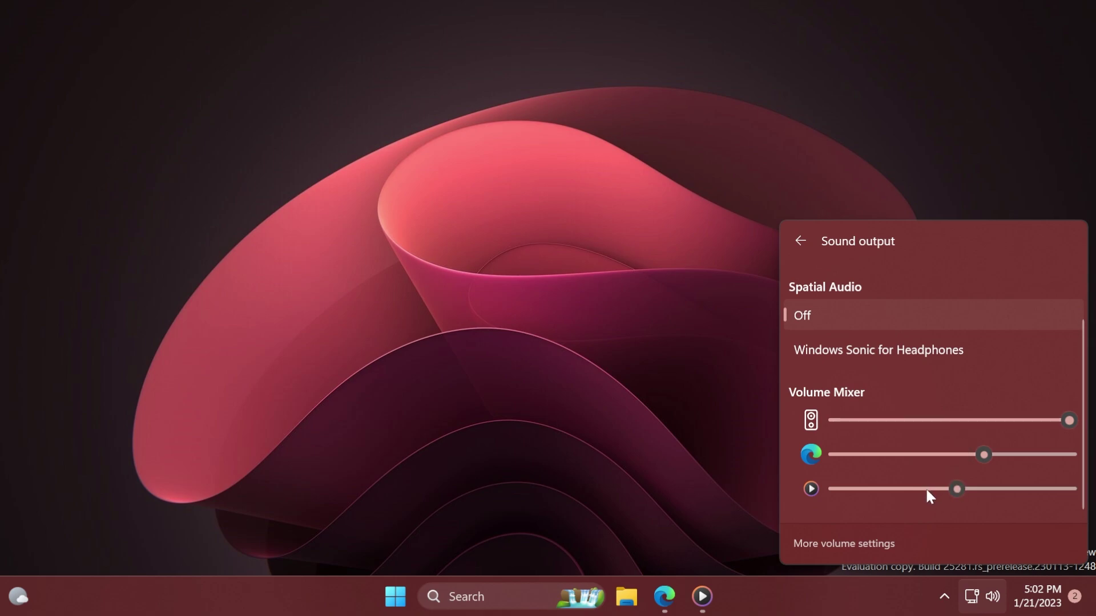
pyautogui.moveTo(927, 490); pyautogui.dragTo(948, 490)
pyautogui.click(948, 455)
pyautogui.click(842, 545)
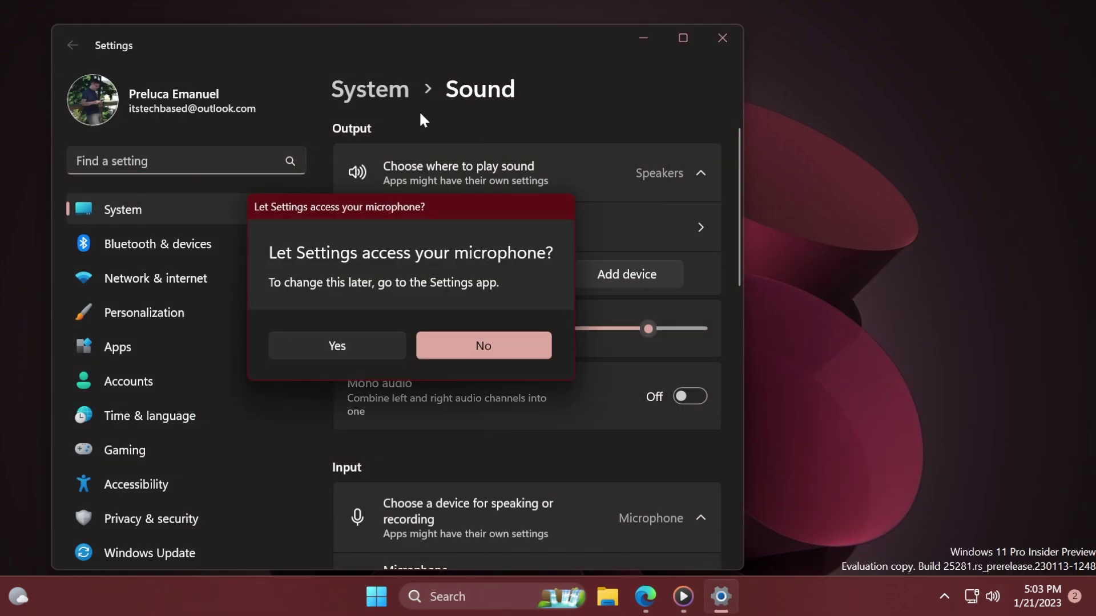
# - Decline the Settings app's microphone access request
pyautogui.click(471, 343)
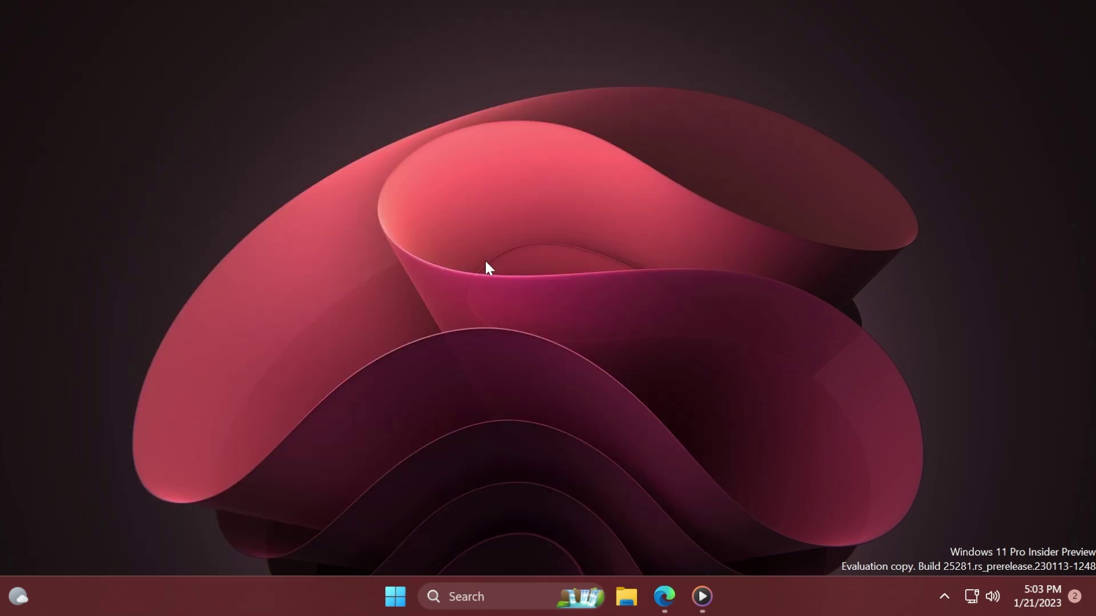